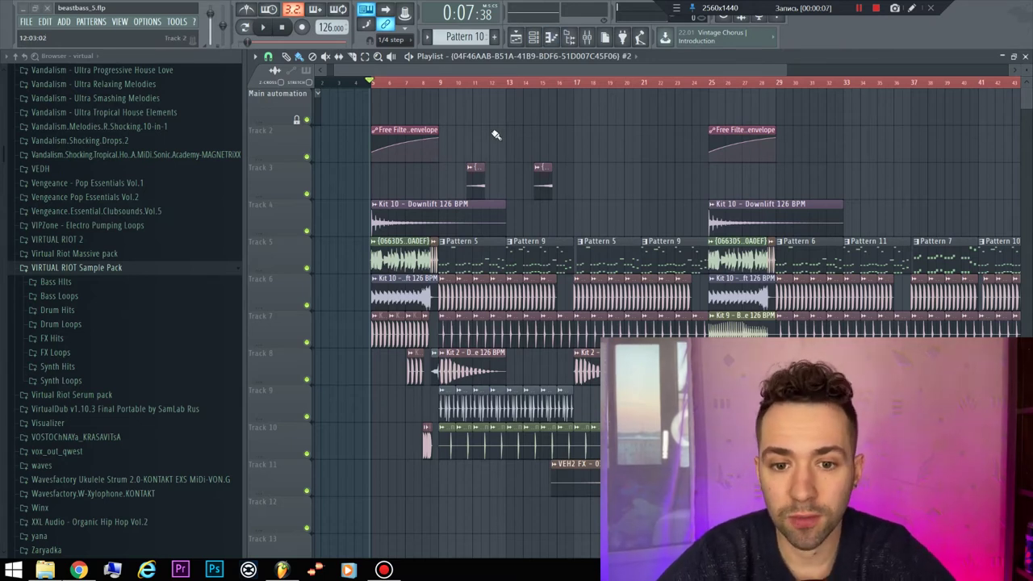
- Start playing the beastbass_5.flp arrangement through the playlist and bring up the TOOLS menu
{"action": "key", "text": "space"}
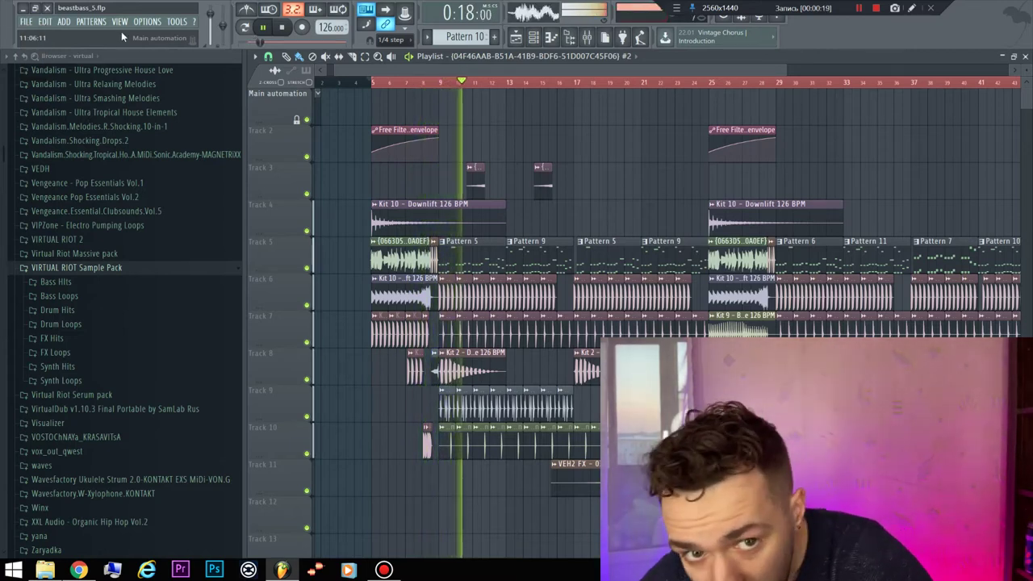
{"action": "left_click", "coordinate": [176, 24]}
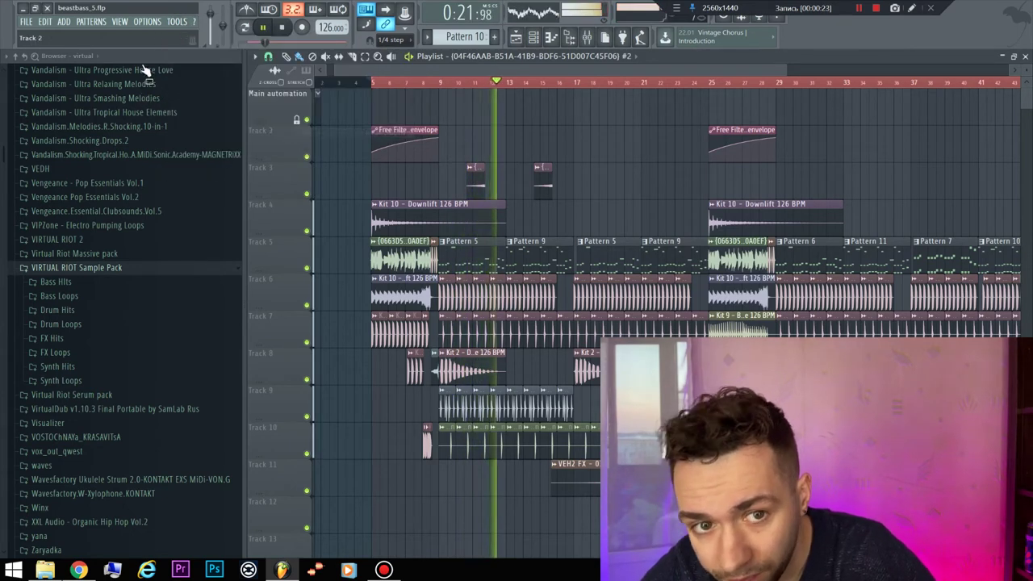
- Switch smart disable for all plugins three times via TOOLS > Macros, then stop playback
{"action": "left_click", "coordinate": [179, 23]}
{"action": "mouse_move", "coordinate": [226, 54]}
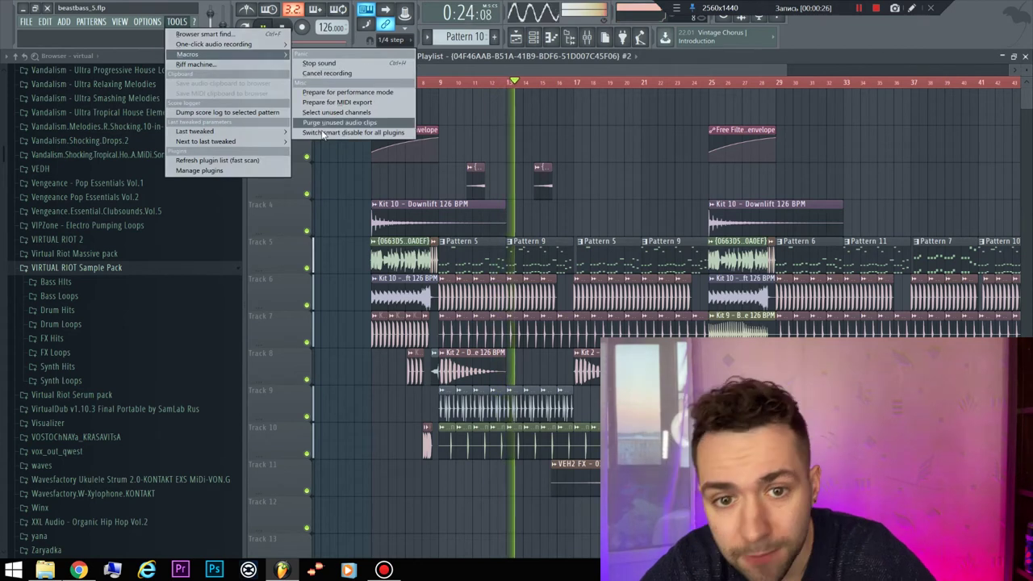
{"action": "left_click", "coordinate": [322, 132]}
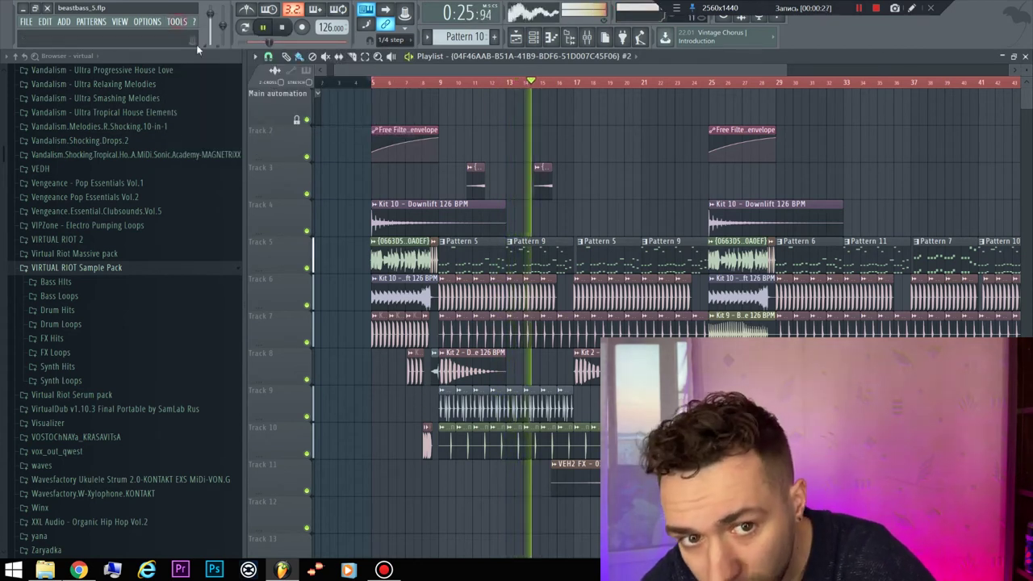
{"action": "left_click", "coordinate": [175, 22]}
{"action": "mouse_move", "coordinate": [256, 54]}
{"action": "left_click", "coordinate": [343, 131]}
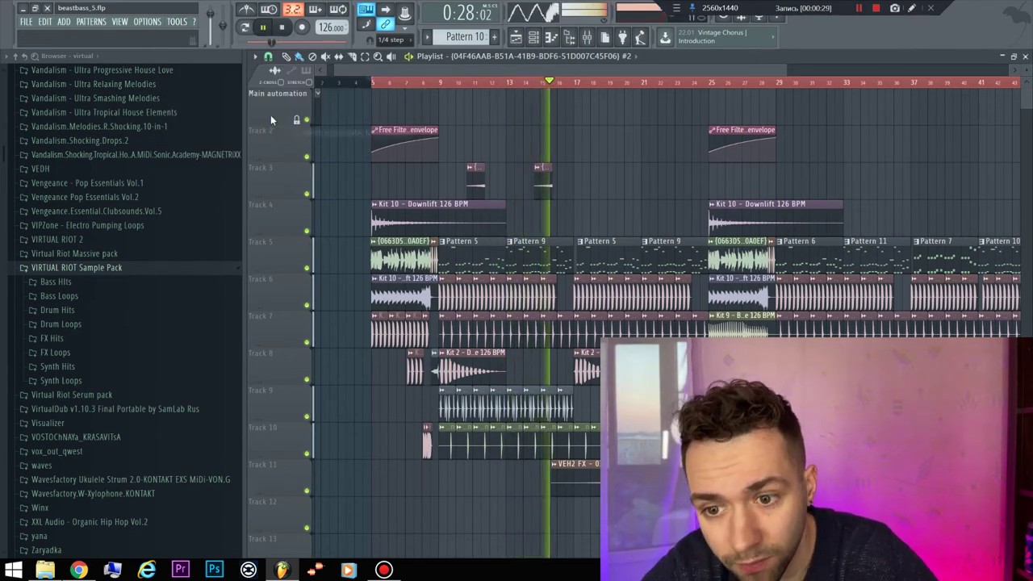
{"action": "left_click", "coordinate": [177, 22]}
{"action": "mouse_move", "coordinate": [242, 55]}
{"action": "left_click", "coordinate": [357, 132]}
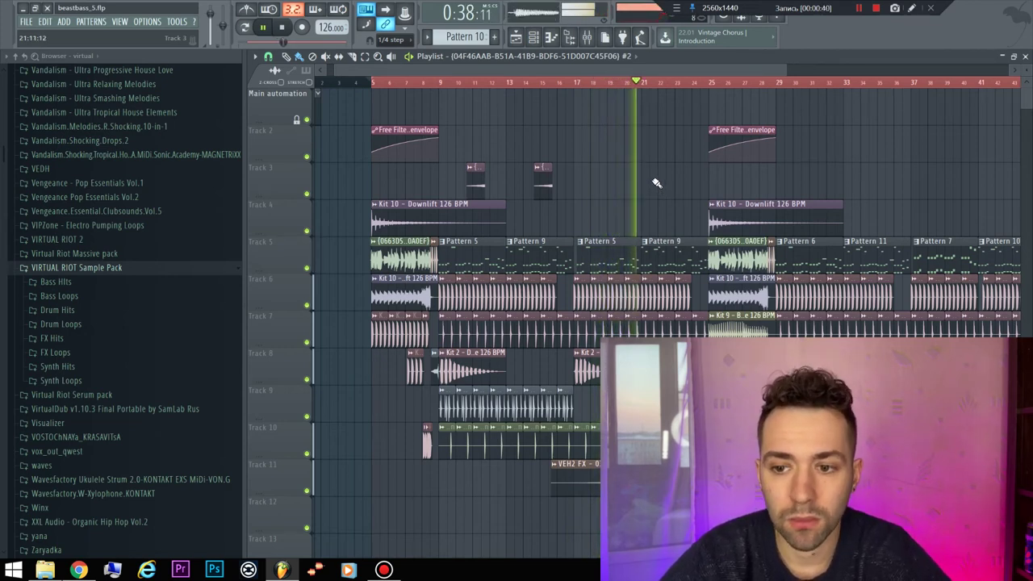
{"action": "key", "text": "space"}
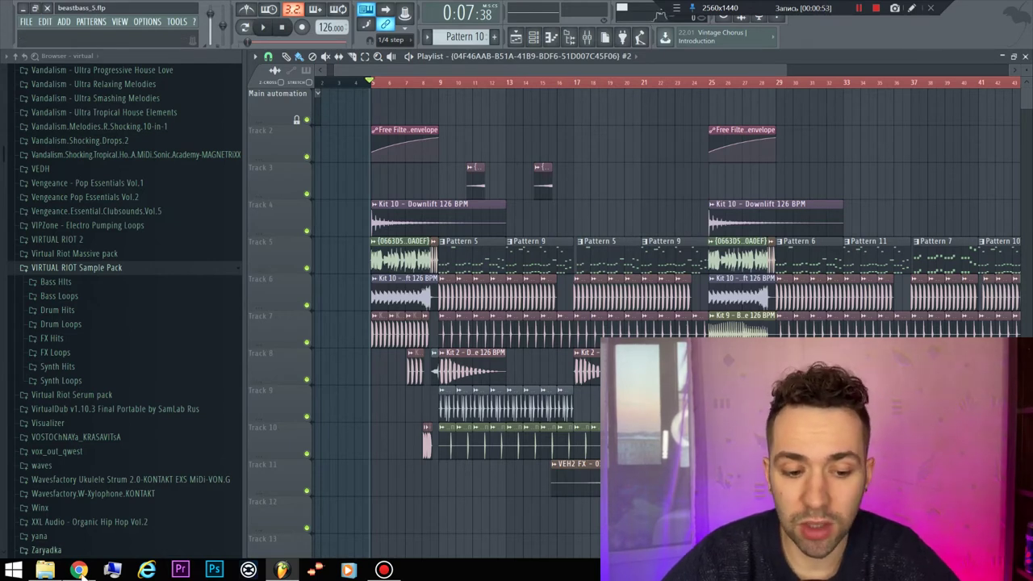
{"action": "left_click", "coordinate": [79, 570]}
{"action": "scroll", "coordinate": [95, 295], "scroll_direction": "up", "scroll_amount": 2}
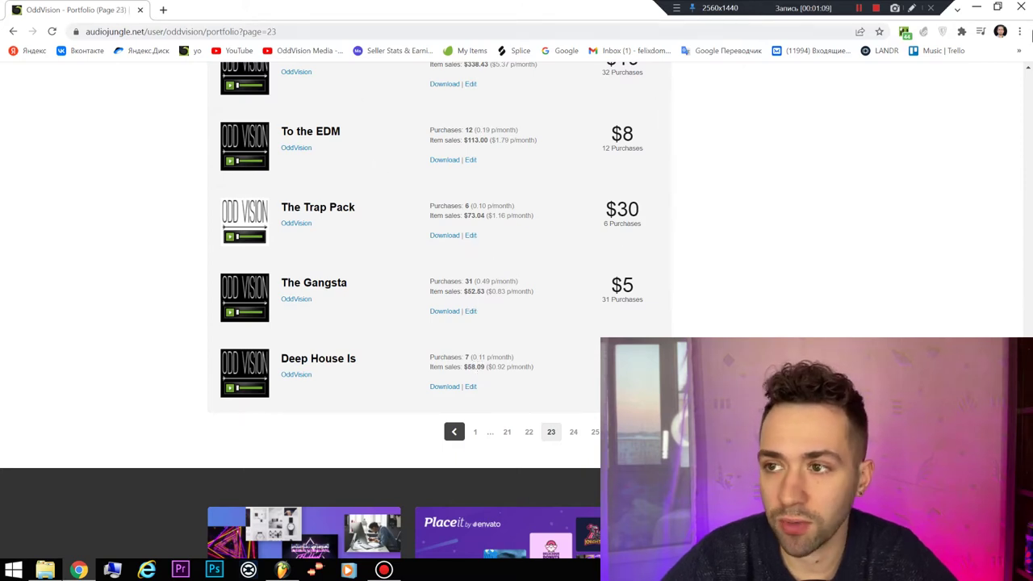
{"action": "left_click", "coordinate": [975, 8]}
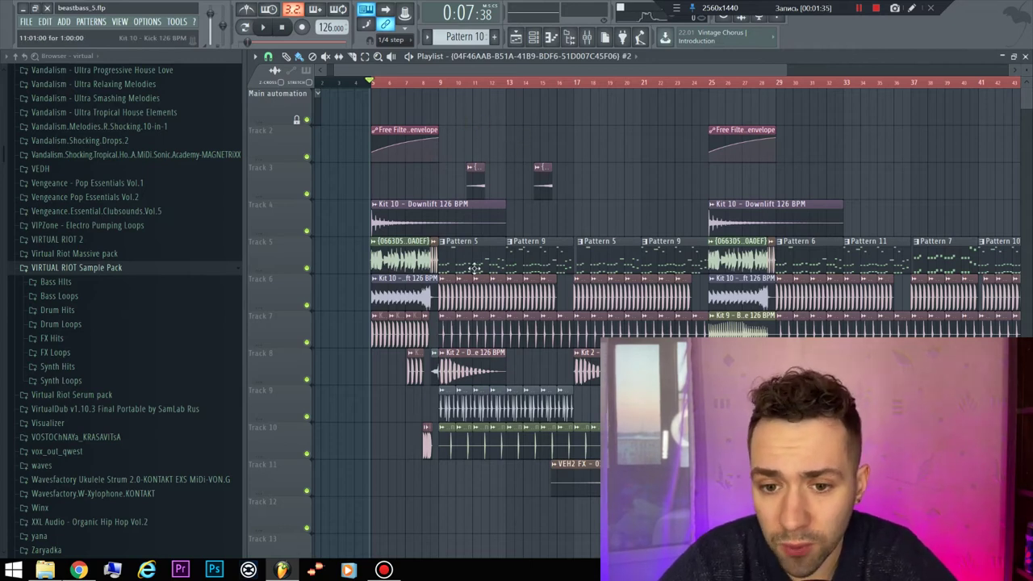
- Briefly play and stop the song, then set the song position to bar 9
{"action": "key", "text": "space"}
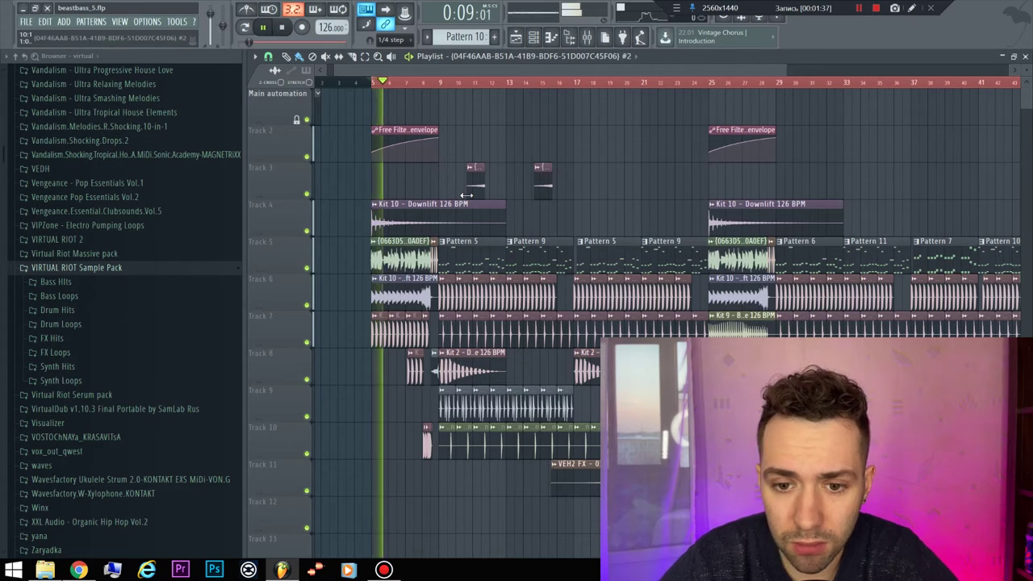
{"action": "key", "text": "space"}
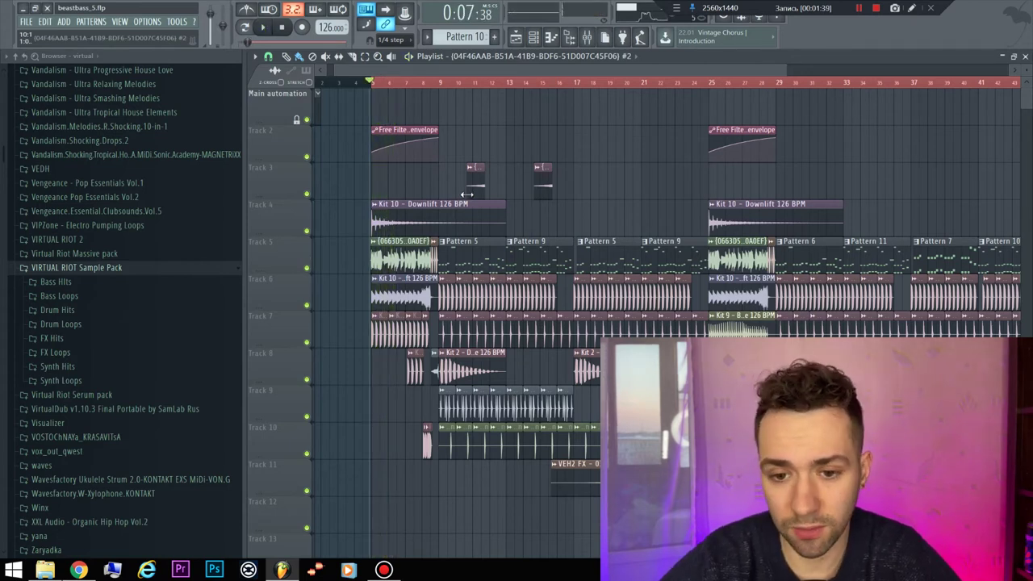
{"action": "left_click", "coordinate": [438, 82]}
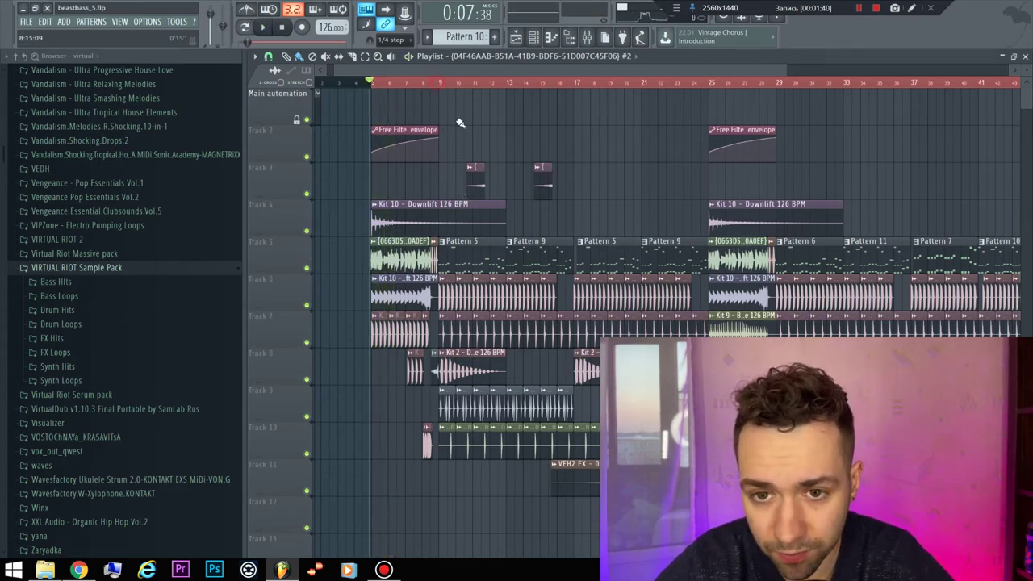
- View Pattern 5's Massive notes in the piano roll, then switch to the channel rack
{"action": "double_click", "coordinate": [477, 267]}
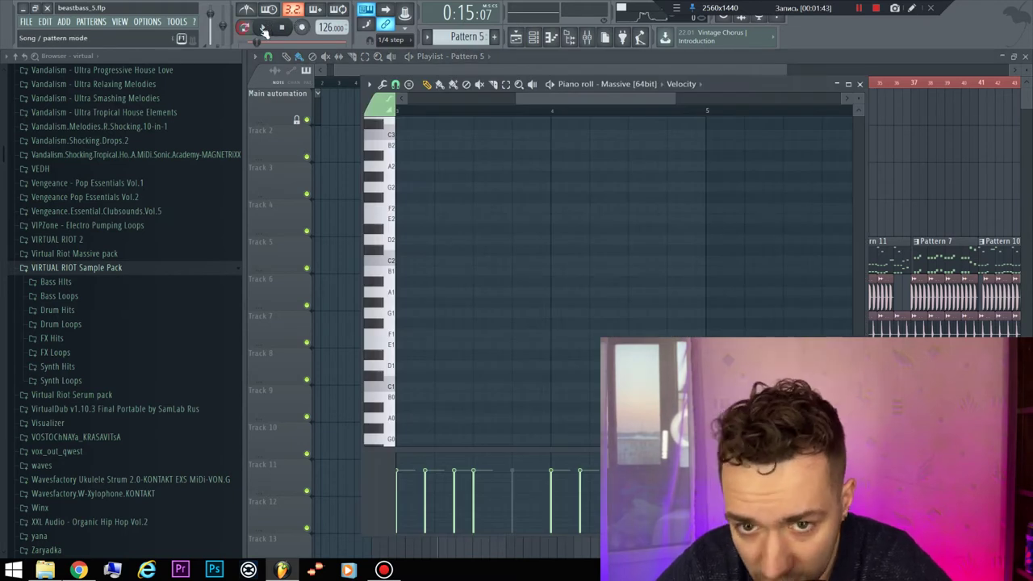
{"action": "key", "text": "F7"}
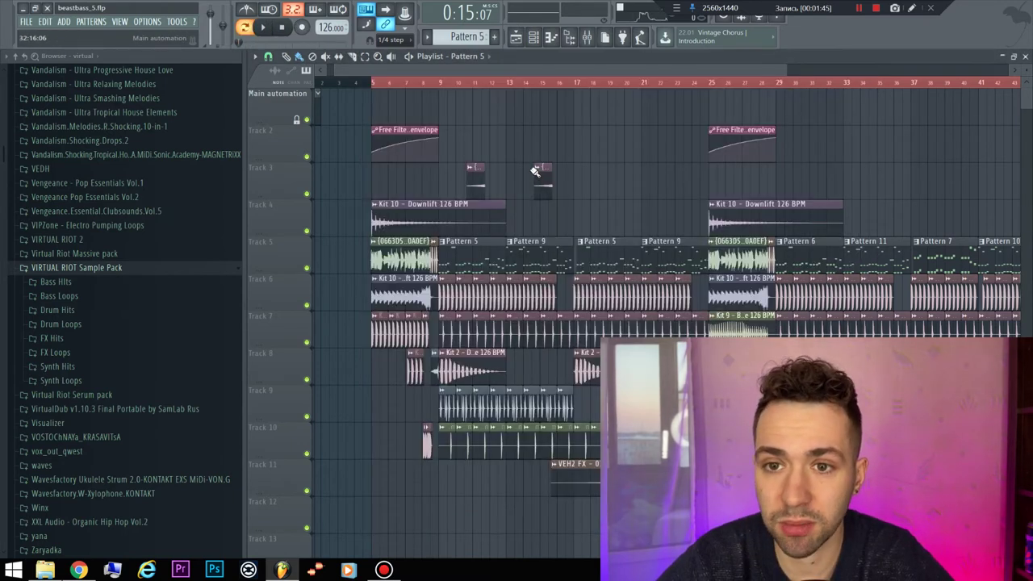
{"action": "key", "text": "F6"}
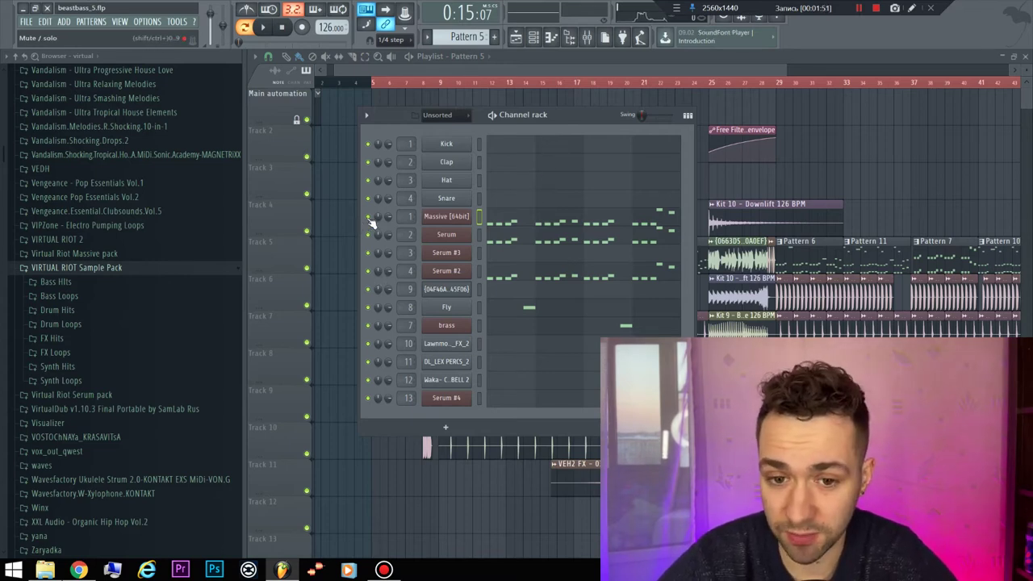
- Play Pattern 5 and open, then close, the Massive bass synth window
{"action": "key", "text": "space"}
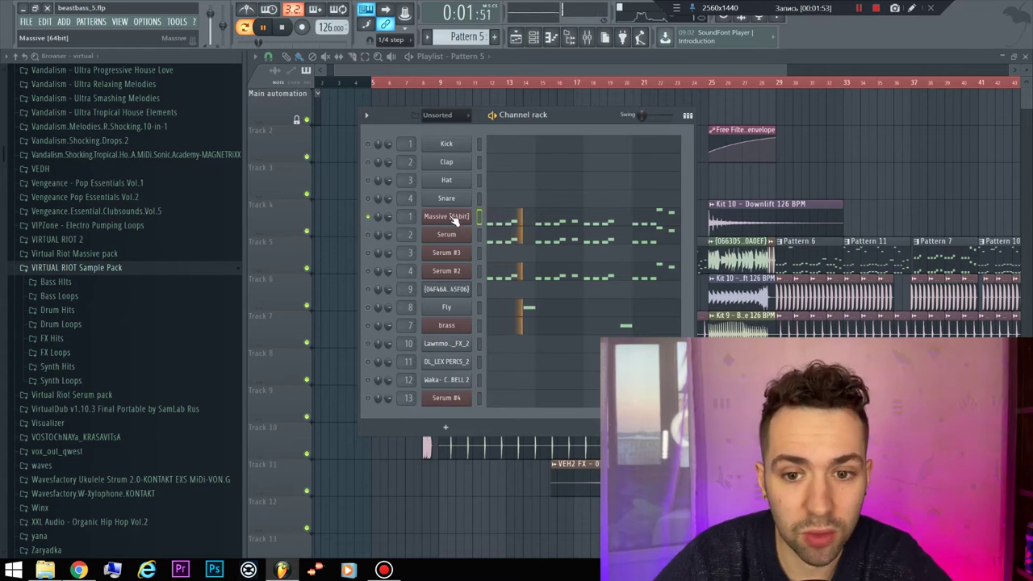
{"action": "left_click", "coordinate": [455, 224]}
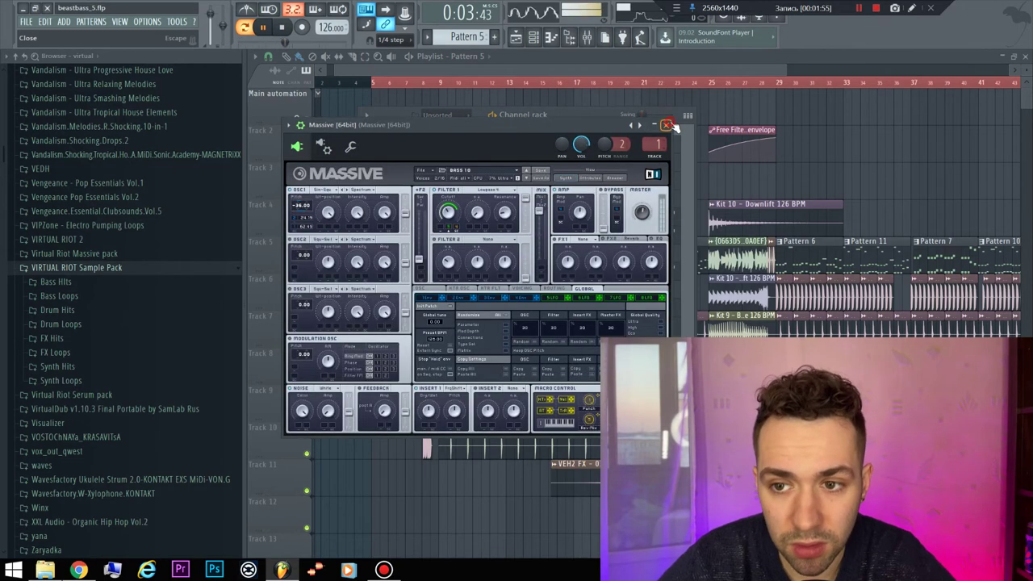
{"action": "left_click", "coordinate": [454, 224]}
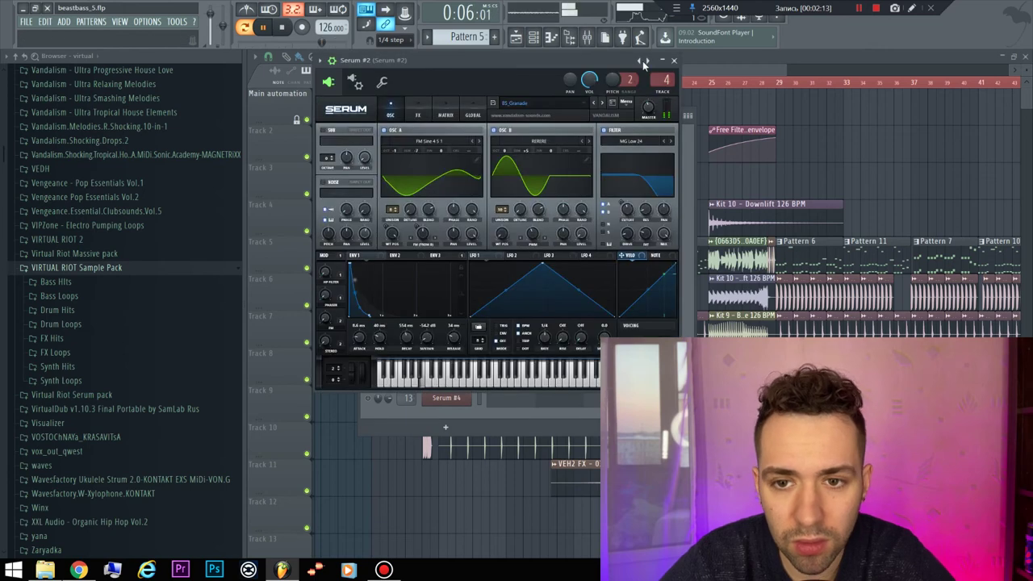
- Close Serum #2 and unmute the Massive, Serum, Fly and brass channels
{"action": "left_click", "coordinate": [676, 61]}
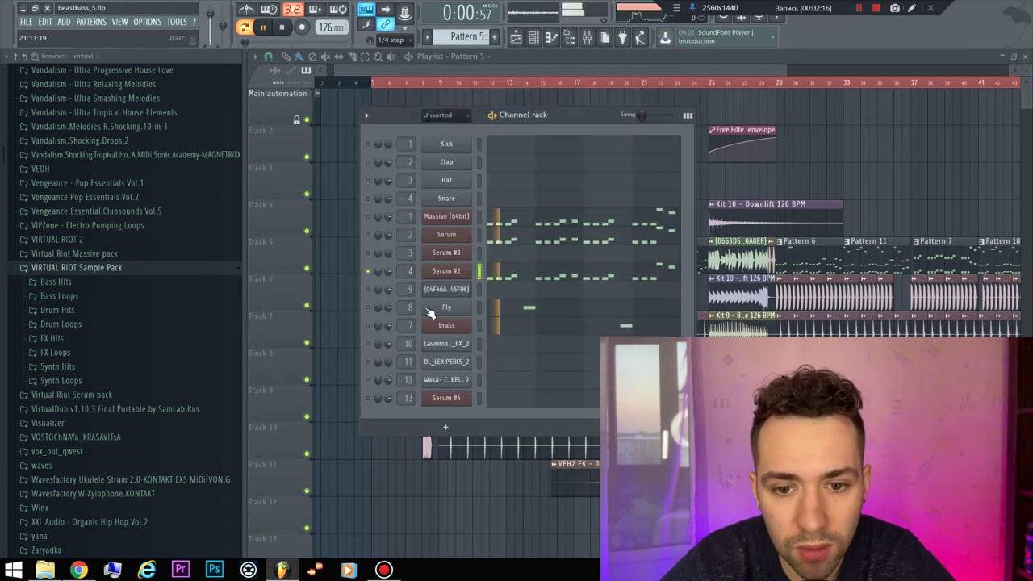
{"action": "left_click", "coordinate": [368, 216]}
{"action": "left_click", "coordinate": [367, 234]}
{"action": "left_click", "coordinate": [368, 306]}
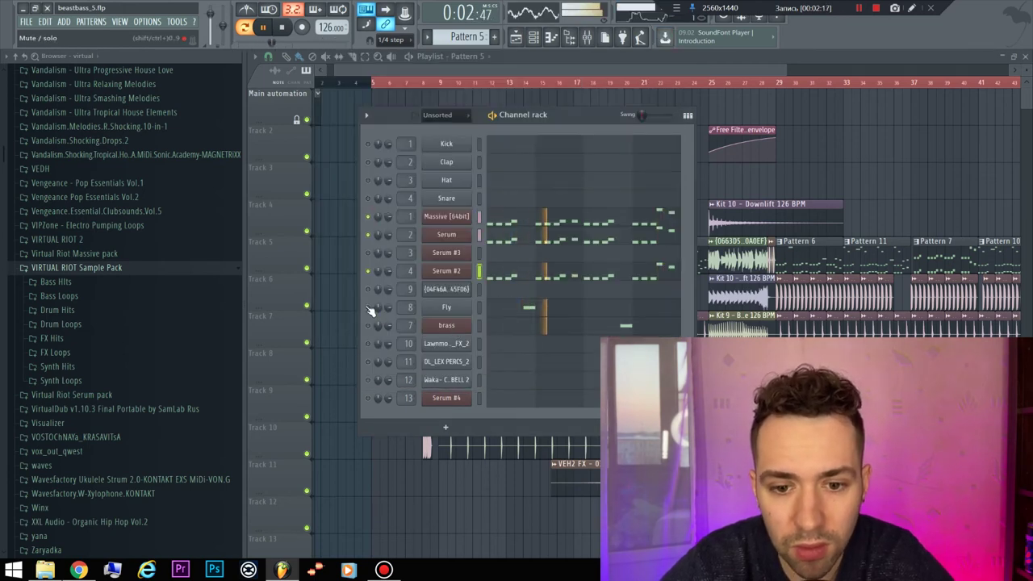
{"action": "left_click", "coordinate": [368, 326]}
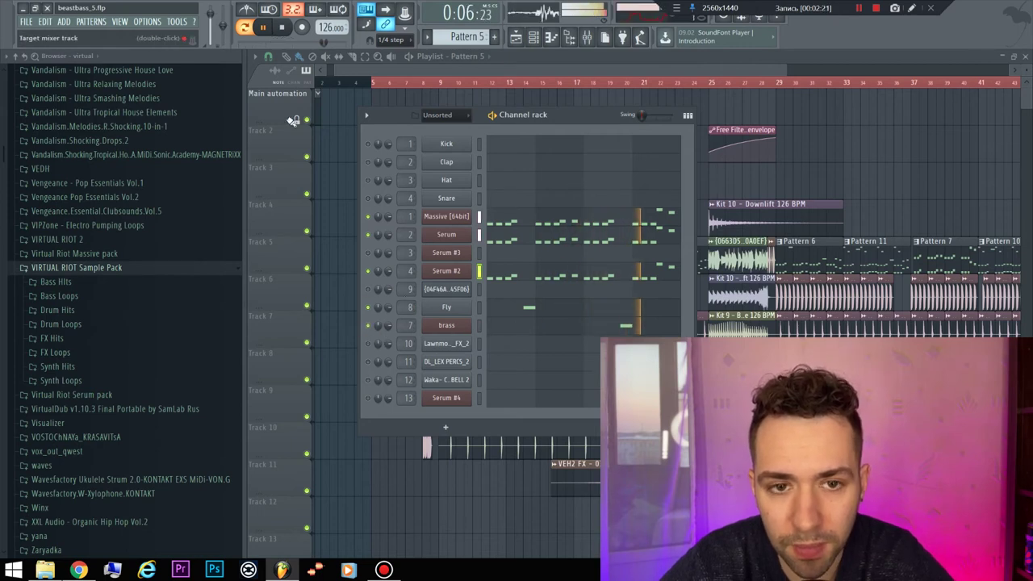
- Look through the TOOLS macros, then stop Pattern 5 playback
{"action": "left_click", "coordinate": [180, 22]}
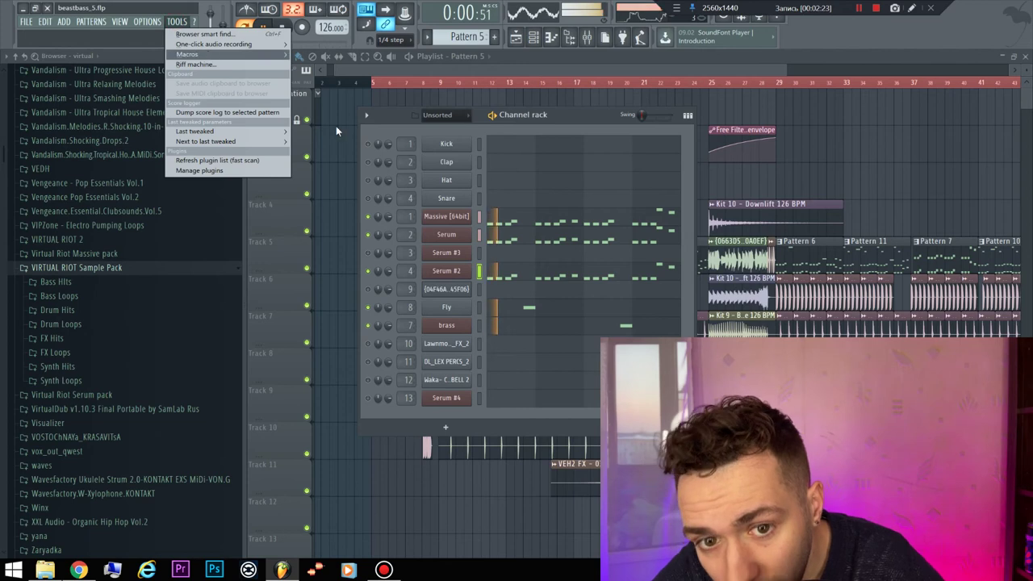
{"action": "mouse_move", "coordinate": [187, 54]}
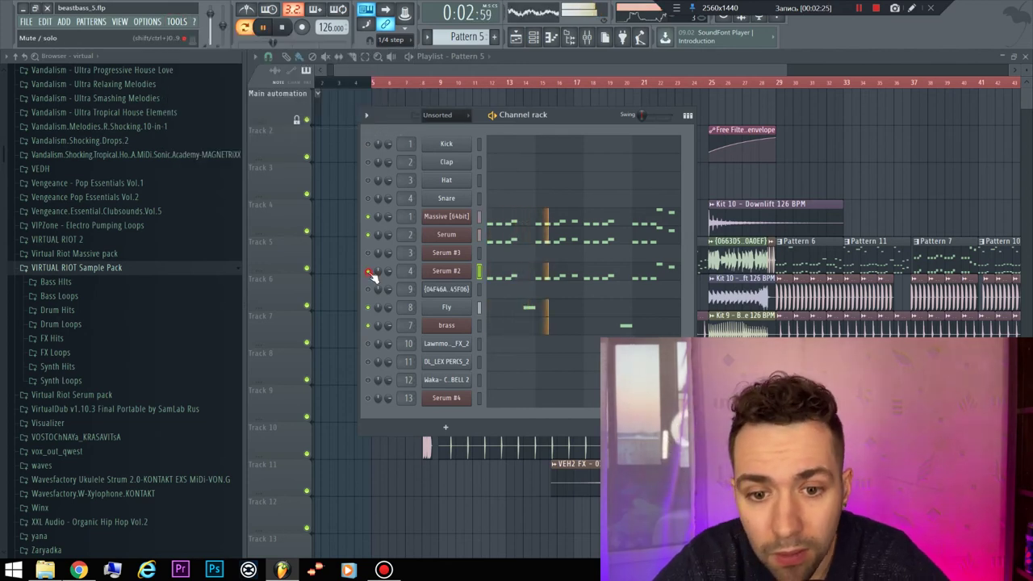
{"action": "key", "text": "space"}
- Play the playlist from bar 9, muting and unmuting Track 5, then zoom out the arrangement
{"action": "key", "text": "F6"}
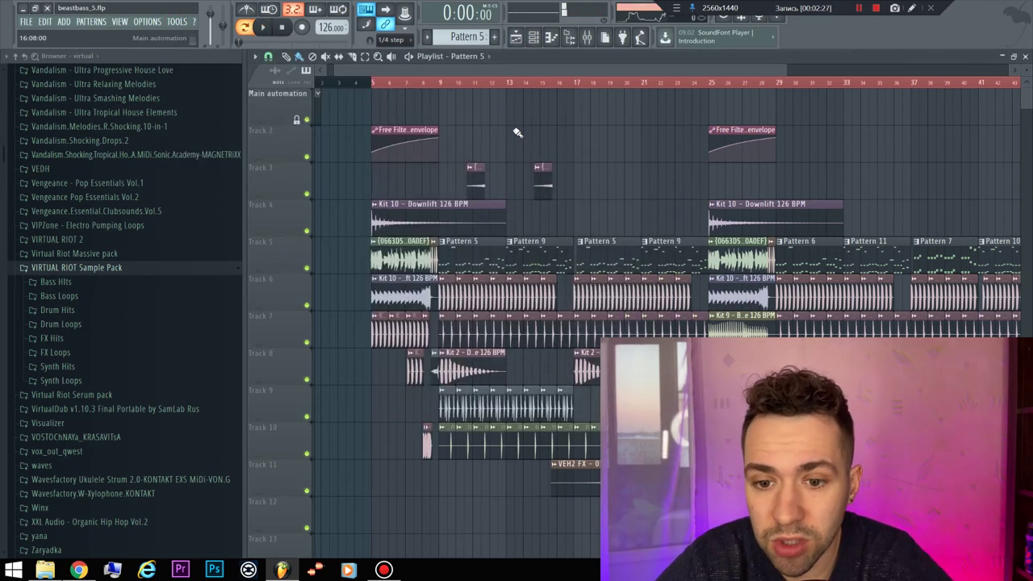
{"action": "left_click", "coordinate": [441, 84]}
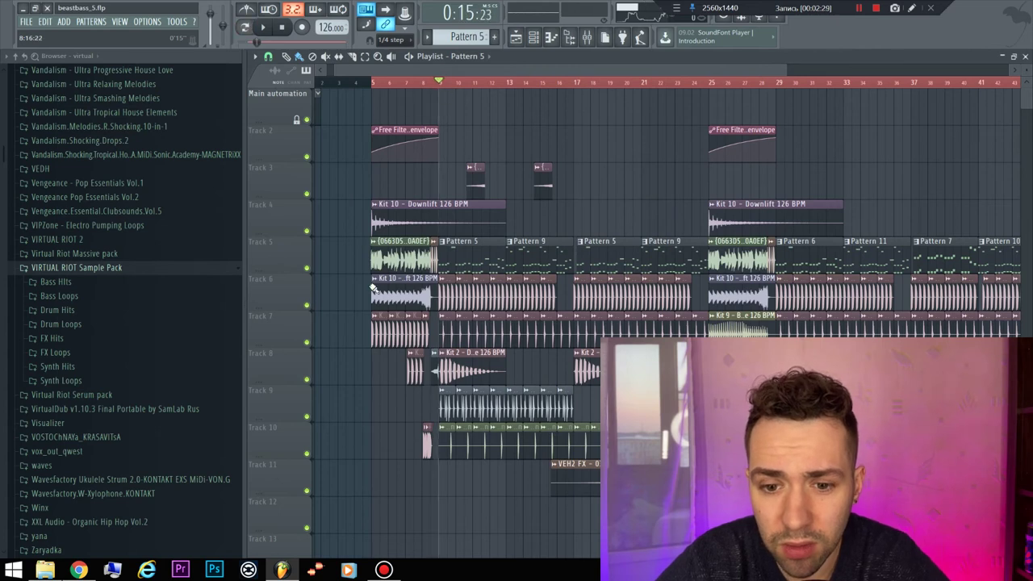
{"action": "left_click", "coordinate": [307, 267]}
{"action": "key", "text": "space"}
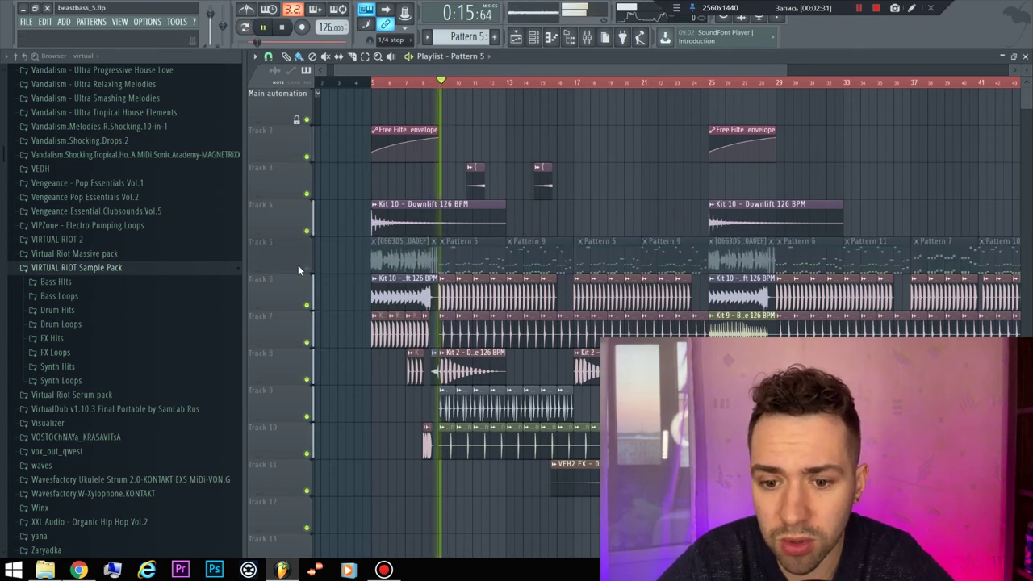
{"action": "left_click", "coordinate": [308, 270]}
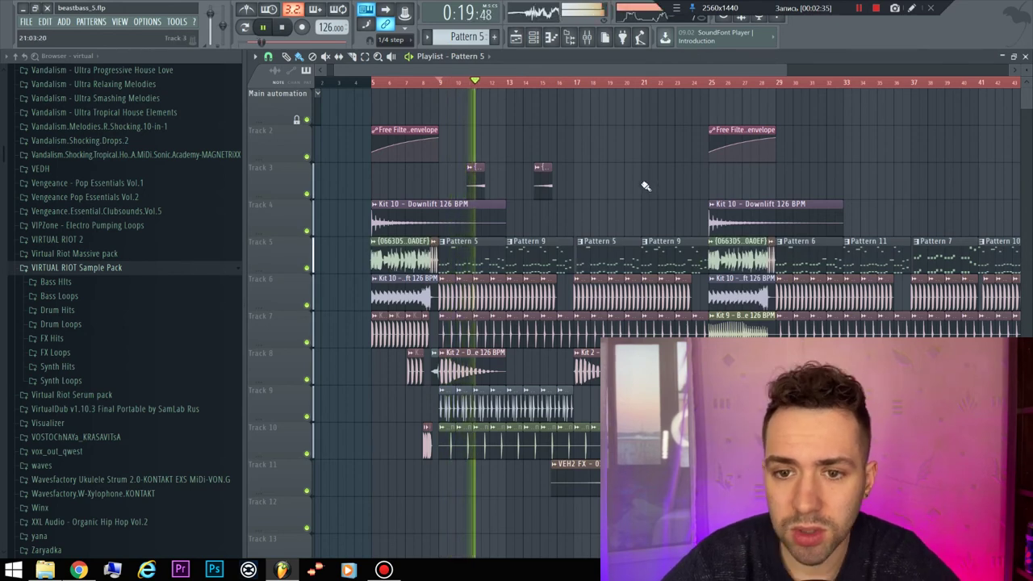
{"action": "key", "text": "space"}
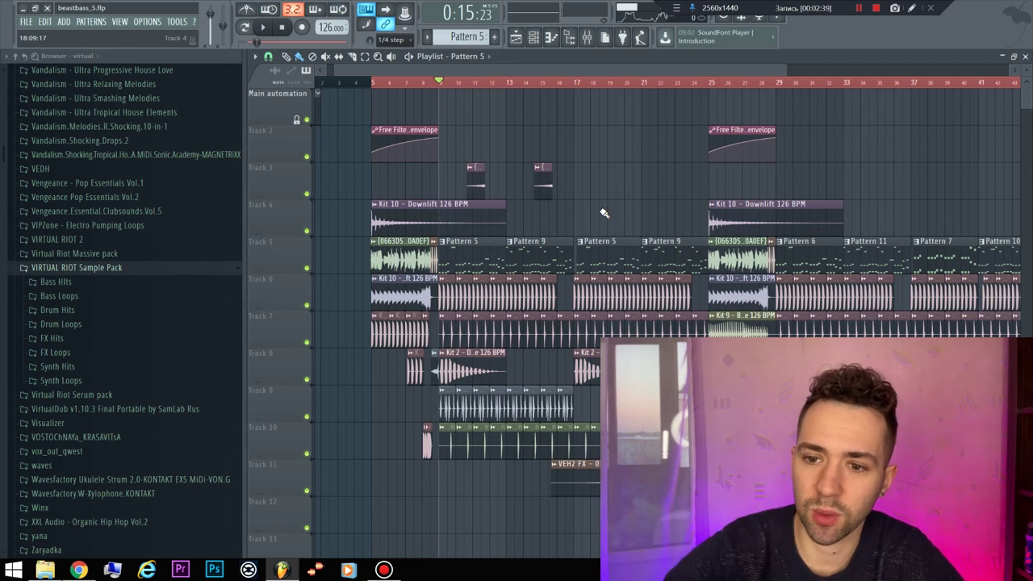
{"action": "scroll", "coordinate": [501, 230], "scroll_direction": "down", "scroll_amount": 4}
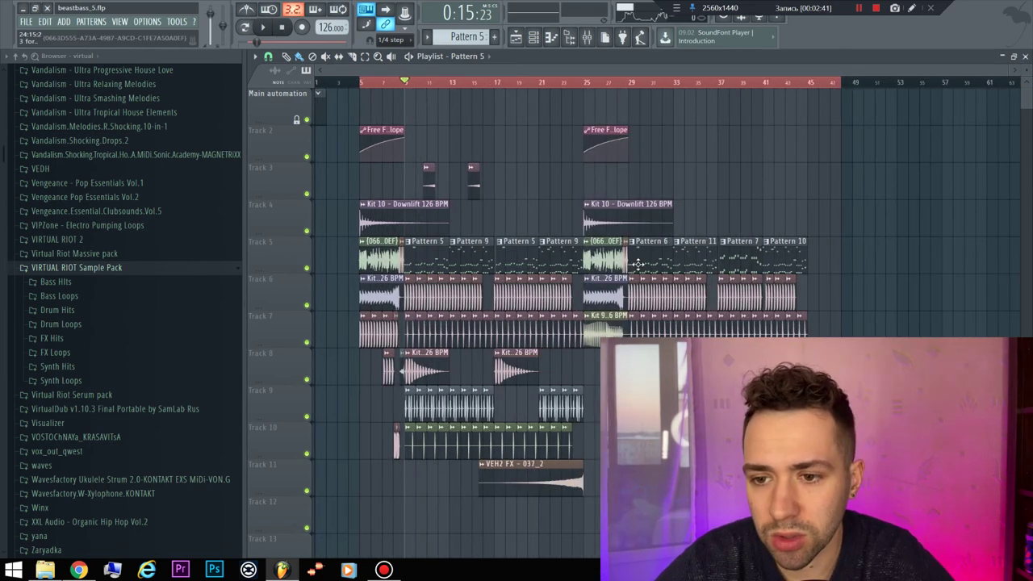
{"action": "scroll", "coordinate": [532, 218], "scroll_direction": "down", "scroll_amount": 1}
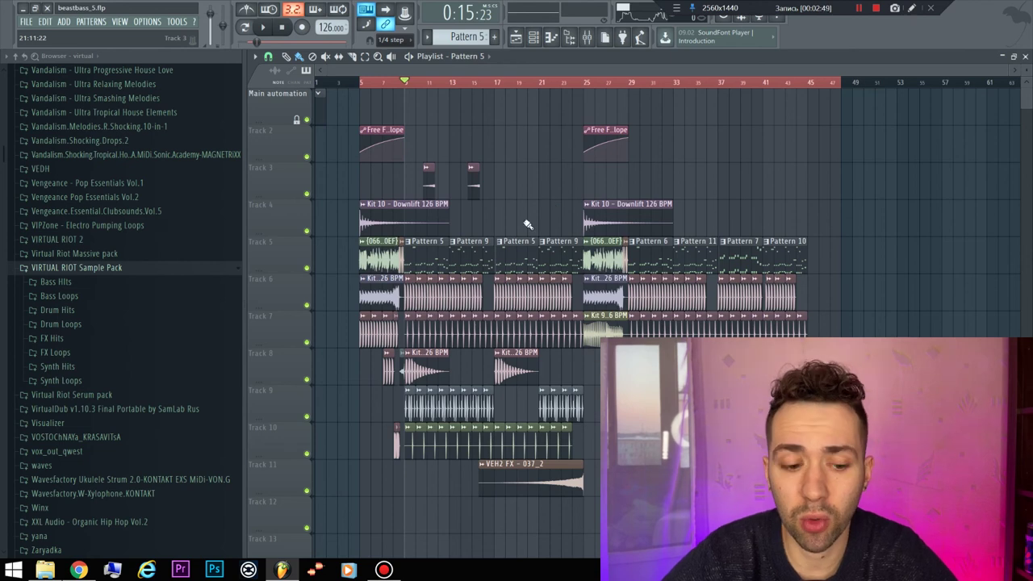
- Scroll through the AudioJungle portfolio listings in Chrome, then minimize it to return to FL Studio
{"action": "key", "text": "alt+Tab"}
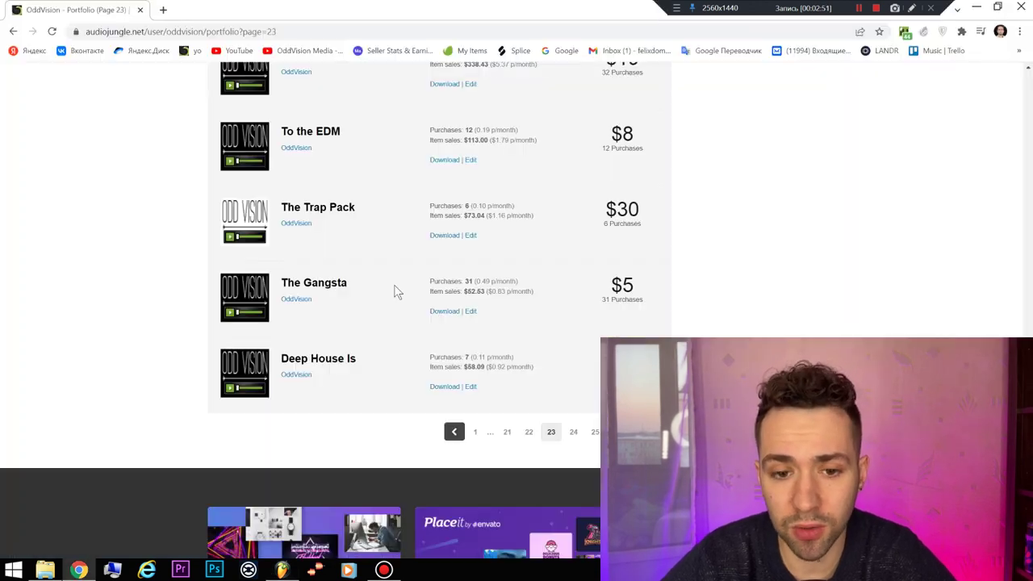
{"action": "scroll", "coordinate": [388, 278], "scroll_direction": "up", "scroll_amount": 8}
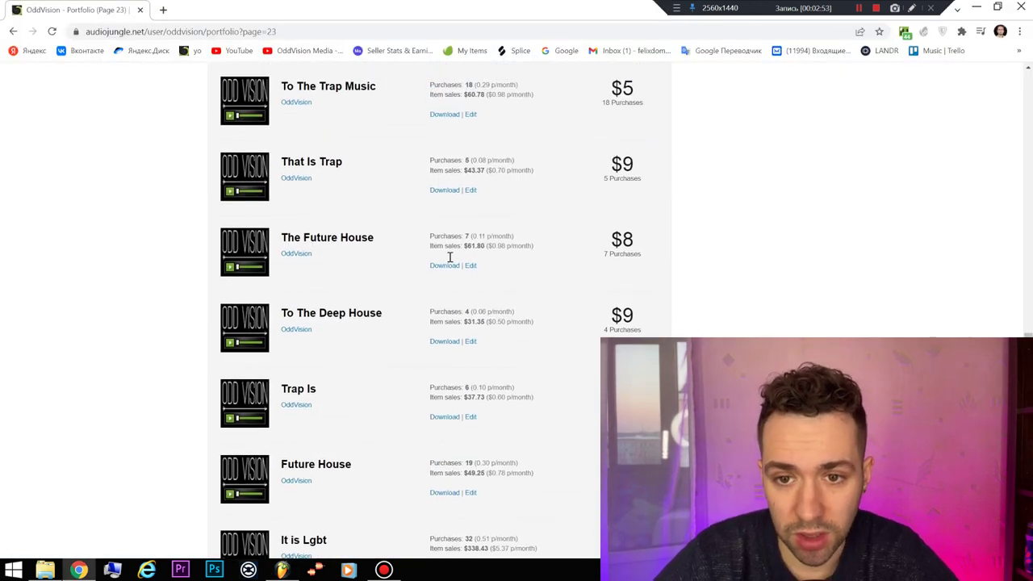
{"action": "scroll", "coordinate": [460, 266], "scroll_direction": "up", "scroll_amount": 6}
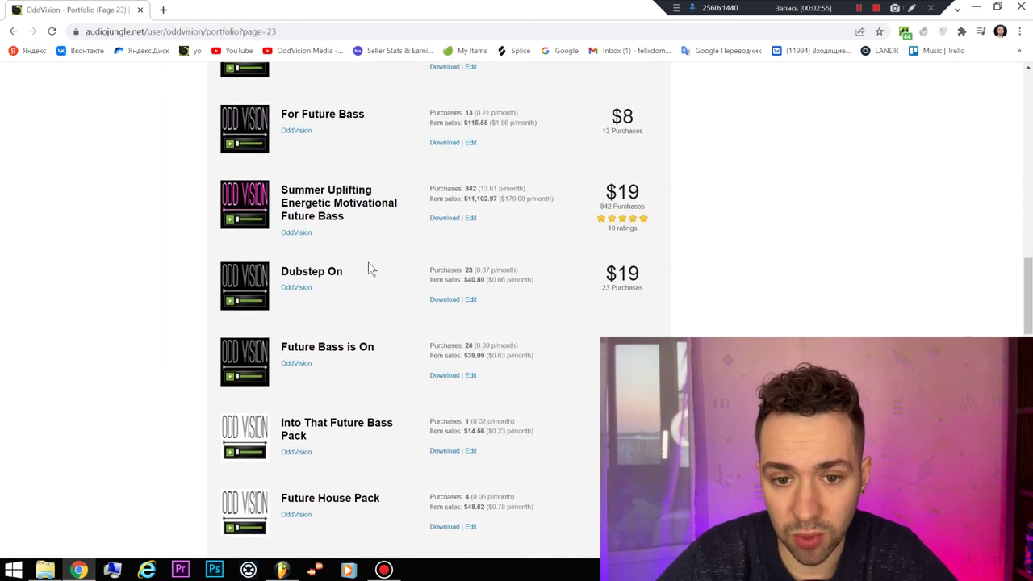
{"action": "scroll", "coordinate": [496, 402], "scroll_direction": "up", "scroll_amount": 2}
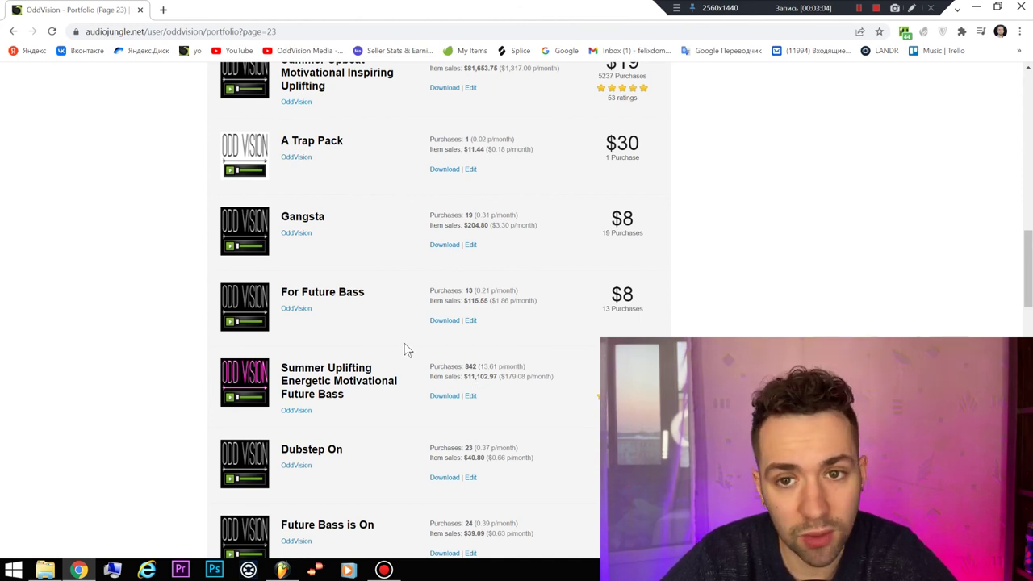
{"action": "scroll", "coordinate": [420, 374], "scroll_direction": "down", "scroll_amount": 6}
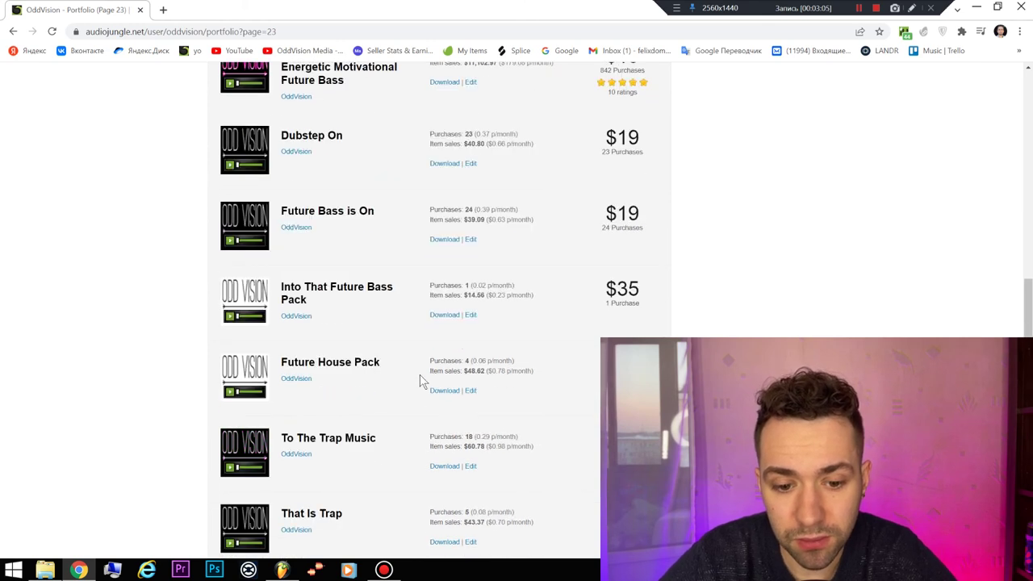
{"action": "scroll", "coordinate": [420, 379], "scroll_direction": "down", "scroll_amount": 2}
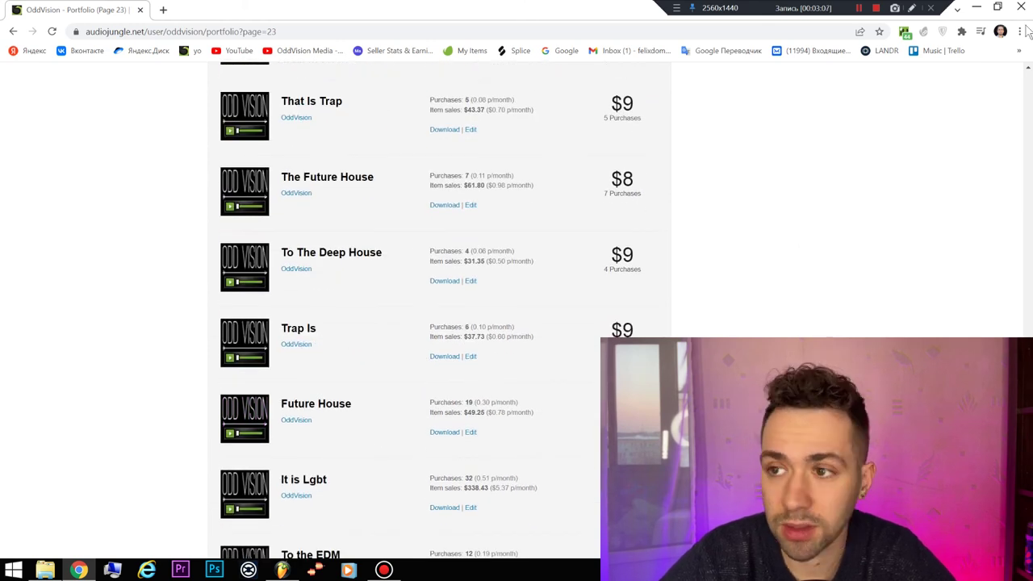
{"action": "left_click", "coordinate": [977, 8]}
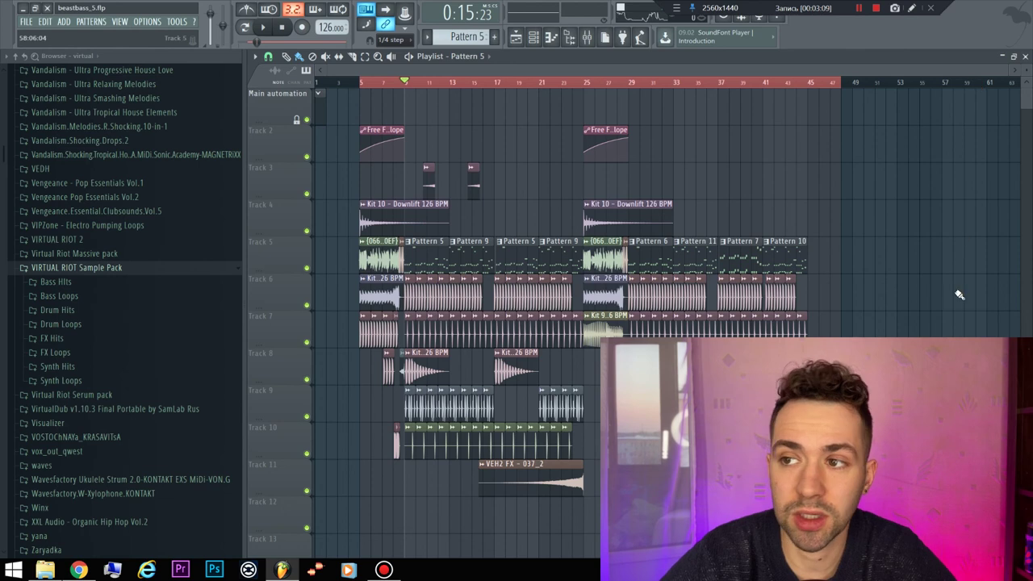